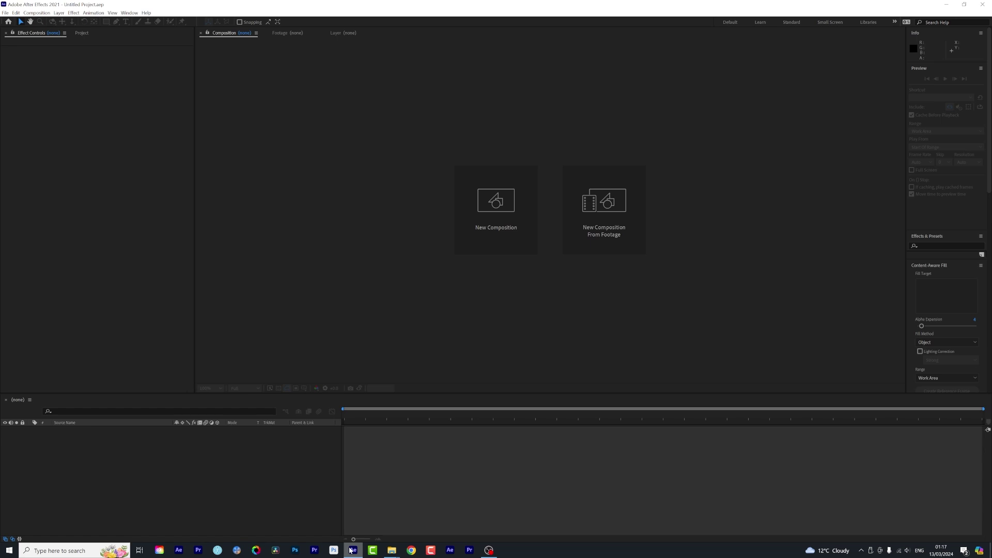
Step: Import IMG_6399 from the Footage folder and build a composition from it
mouse_move(392, 550)
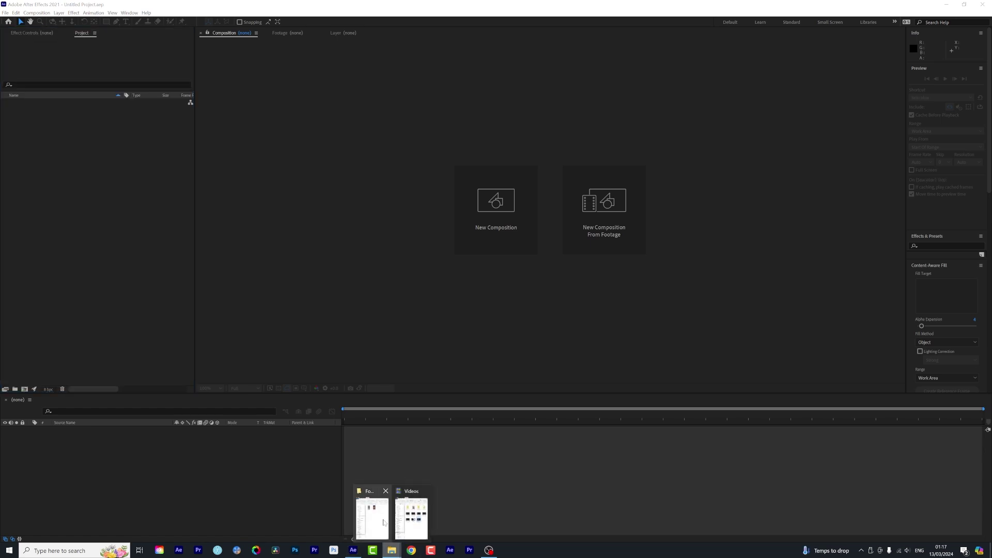
click(384, 523)
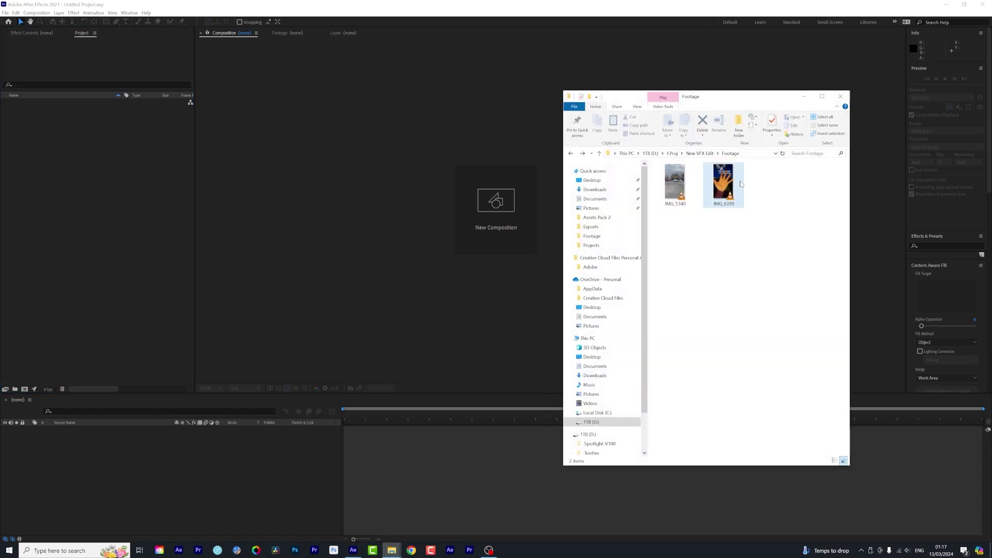
drag(723, 191, 23, 191)
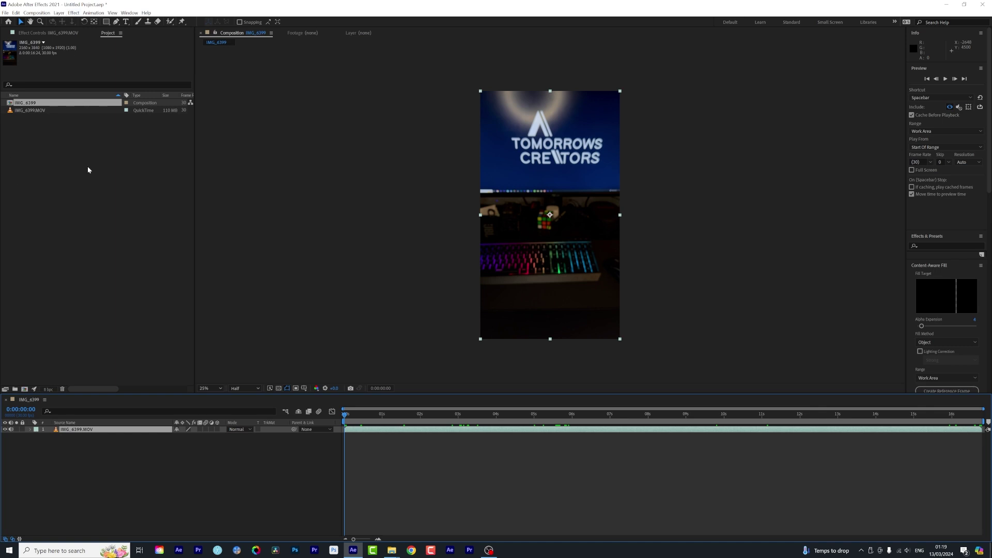
Step: Apply Boris FX Mocha Pro to the clip at Full preview resolution and launch Mocha
click(73, 12)
mouse_move(147, 241)
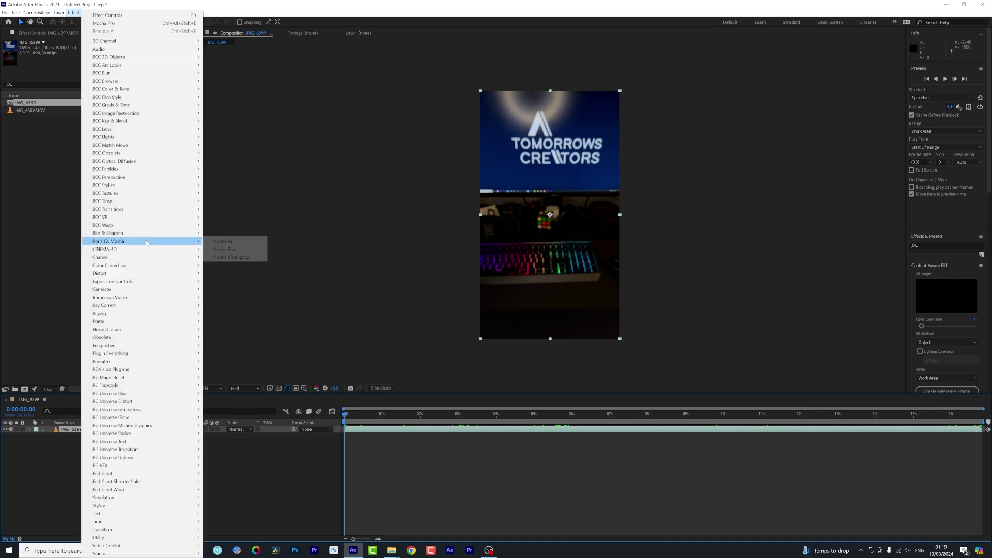
click(234, 250)
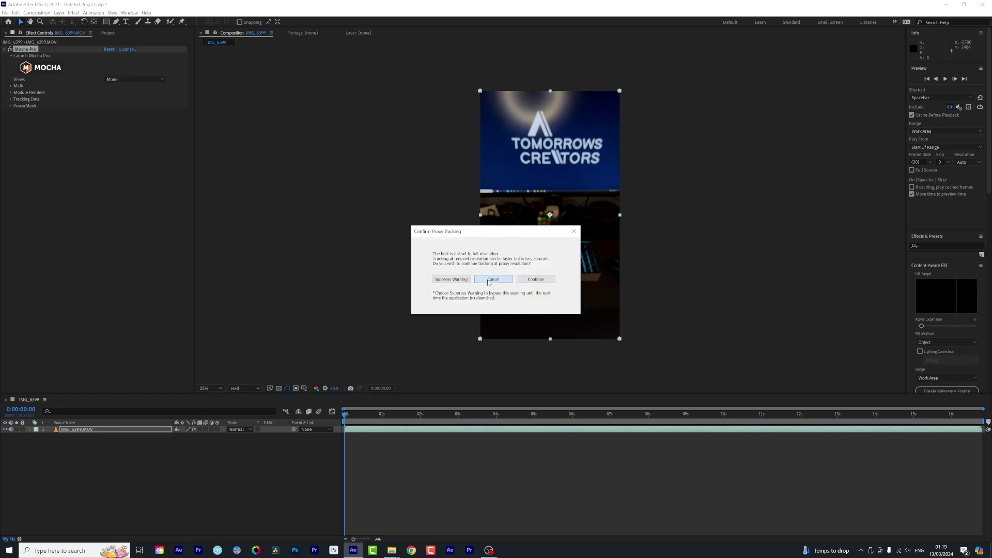
click(536, 279)
click(240, 392)
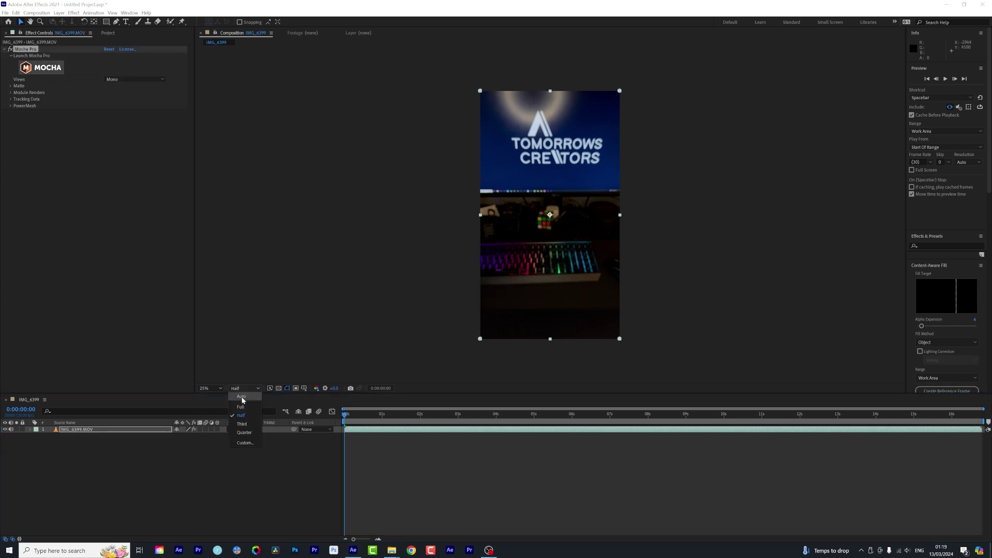
click(250, 407)
click(43, 68)
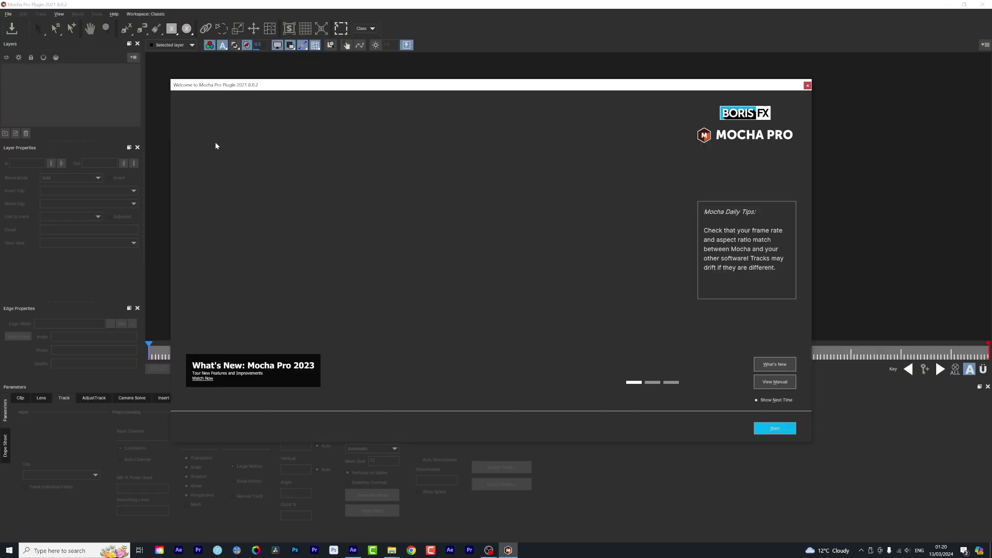
Step: Close the Mocha welcome screen and move to 00:00:01:00, where the hand is open
click(769, 426)
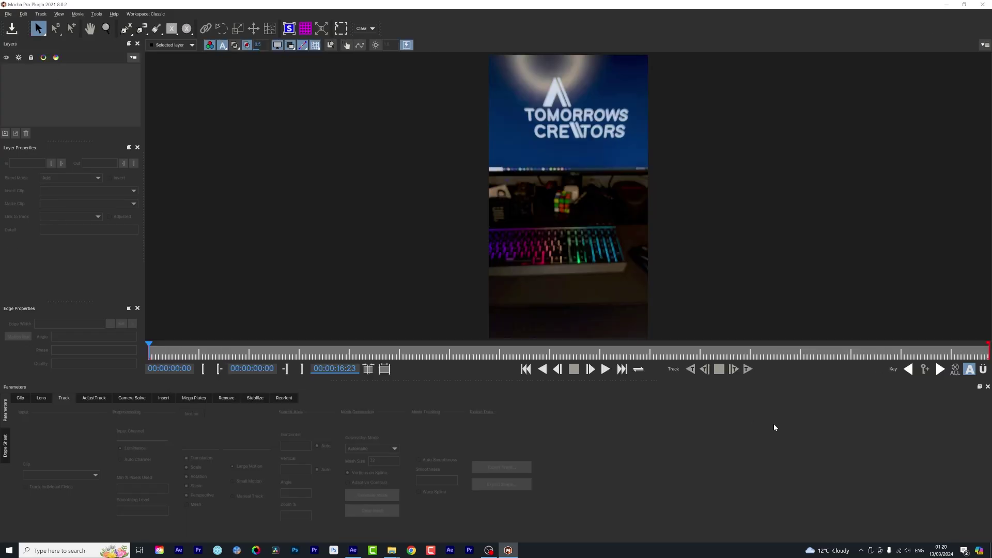
drag(155, 353, 197, 353)
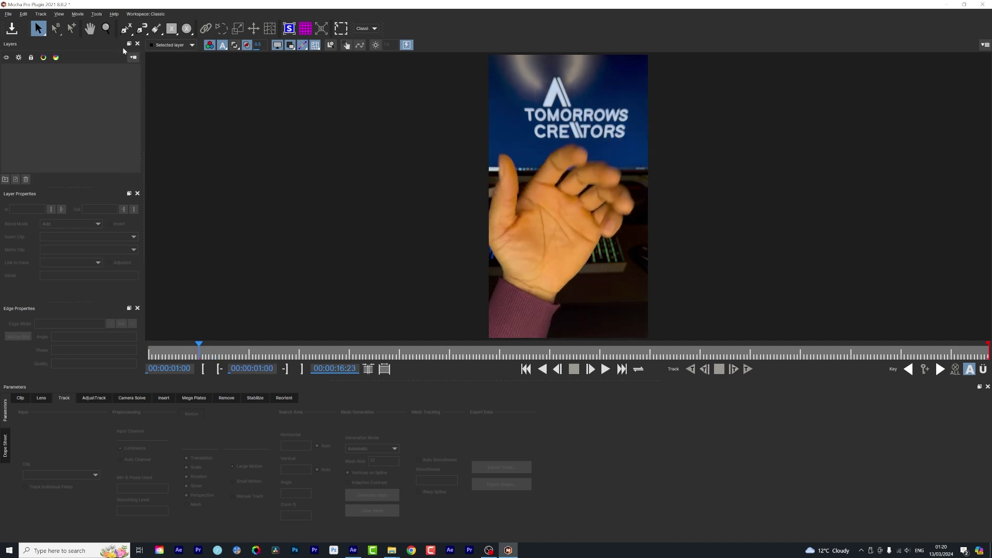
Step: Draw an X-Spline around the palm and adjust its lower and upper points to fit
click(124, 30)
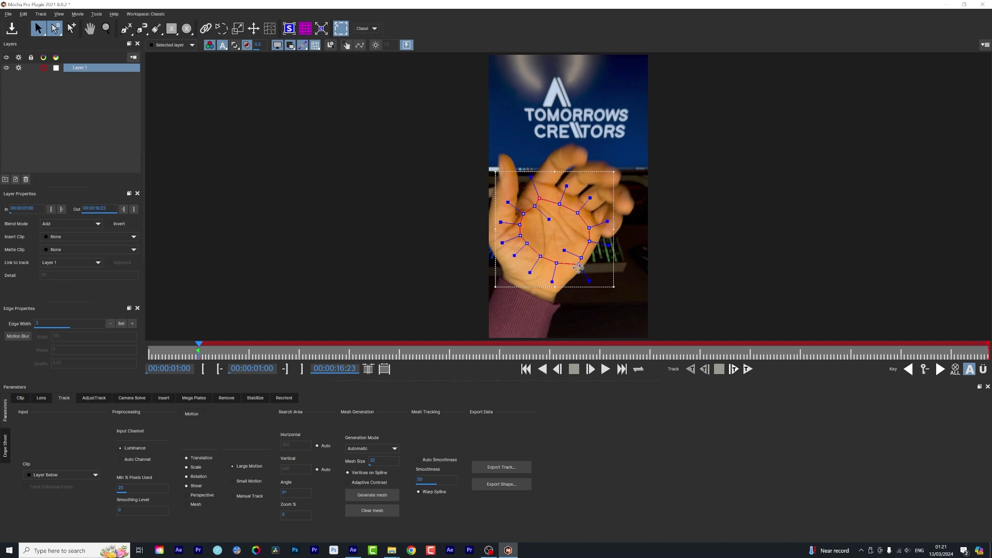
mouse_move(577, 273)
mouse_down()
mouse_move(571, 266)
mouse_move(583, 259)
mouse_up()
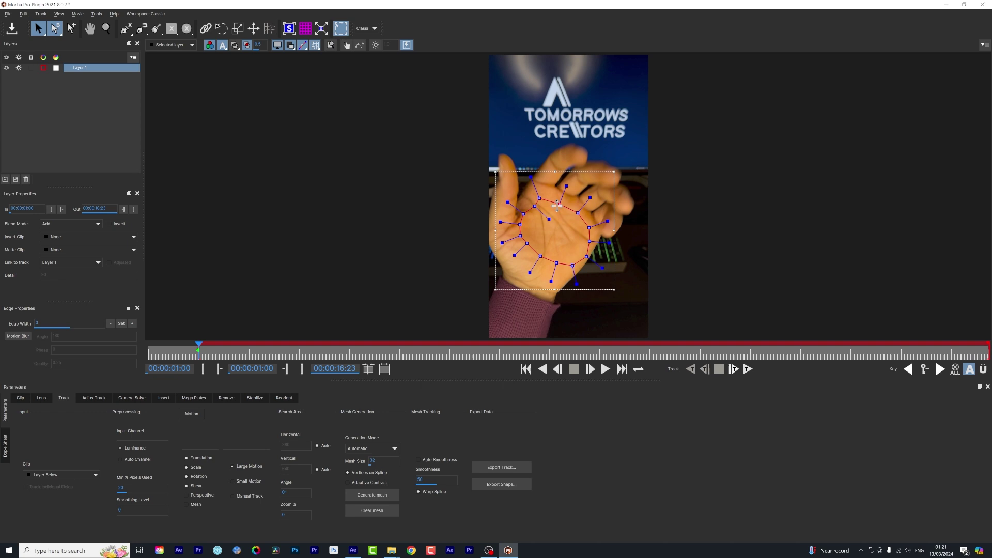
drag(559, 204, 531, 203)
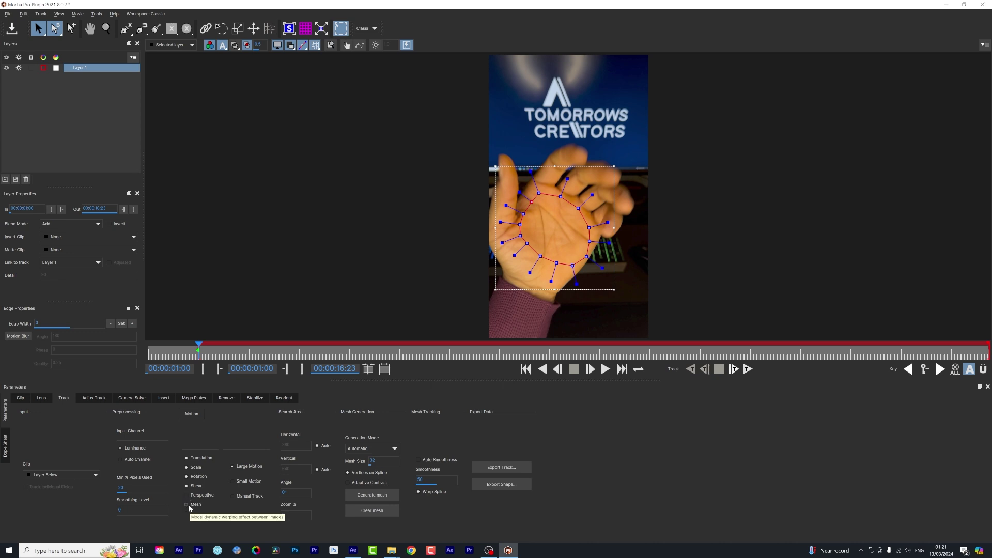
Step: Enable Mesh motion for Layer 1, with Uniform generation mode and mesh size 20
click(187, 505)
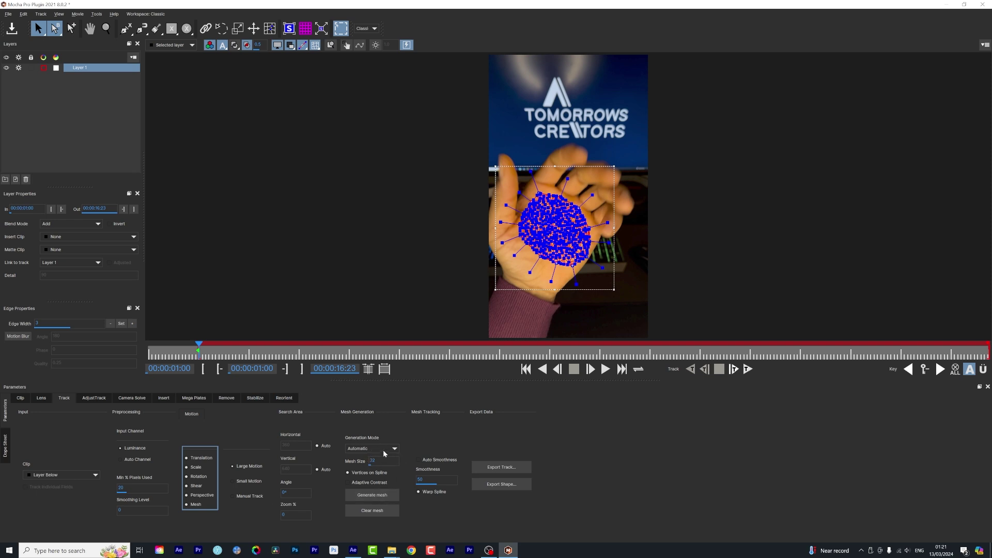
click(383, 452)
click(380, 467)
click(384, 449)
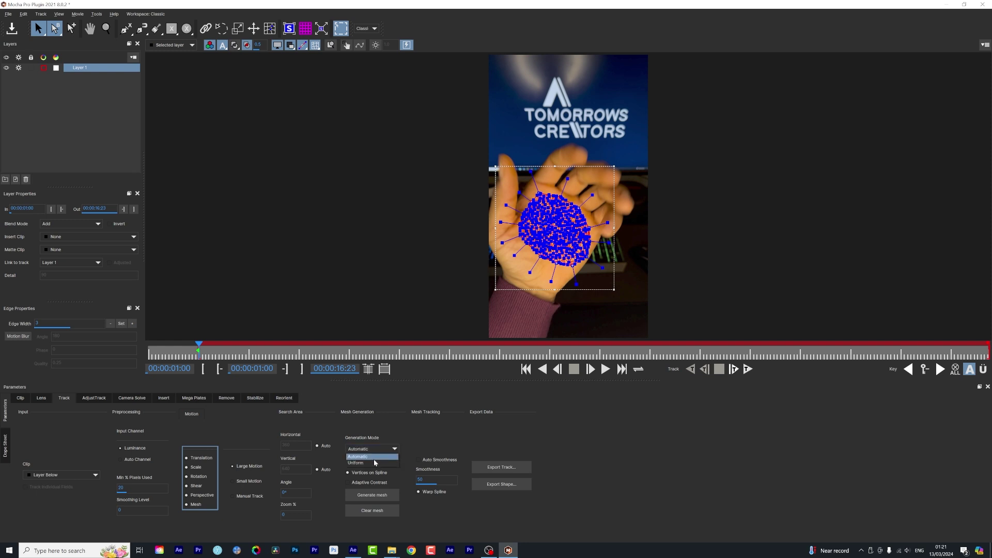
click(375, 466)
double_click(380, 462)
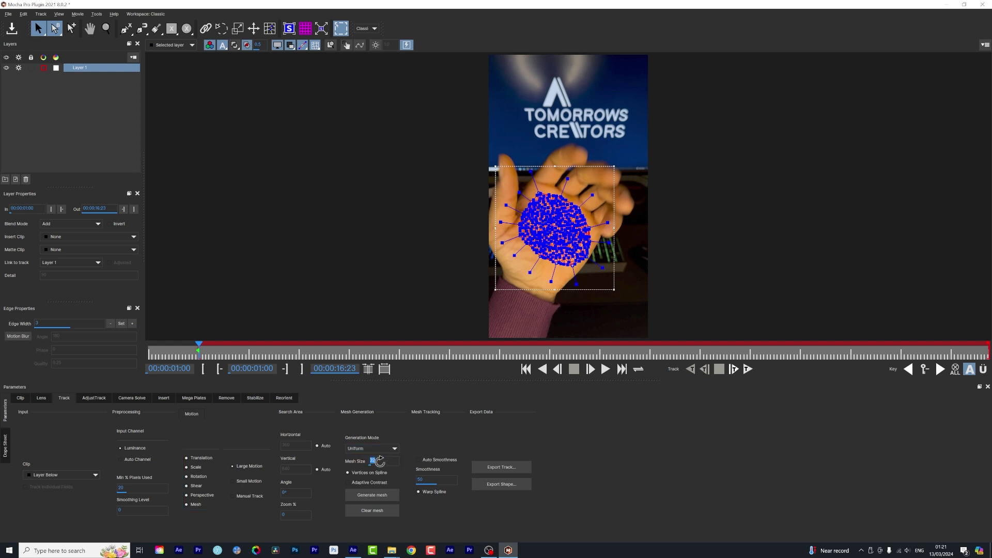
text(2)
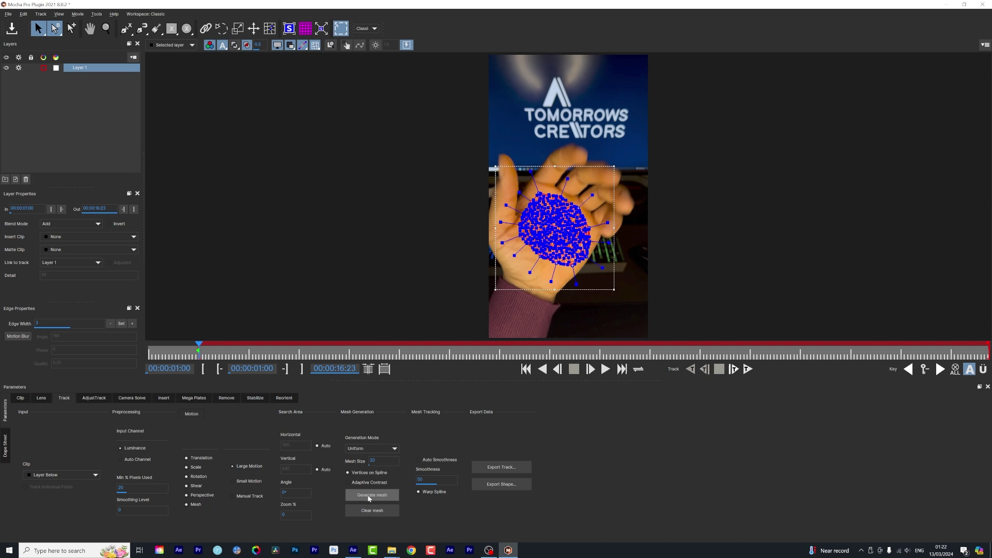
Step: Generate the uniform palm mesh and track it forward until it stops at 00:00:10:24
click(369, 495)
scroll(522, 231, up, 2)
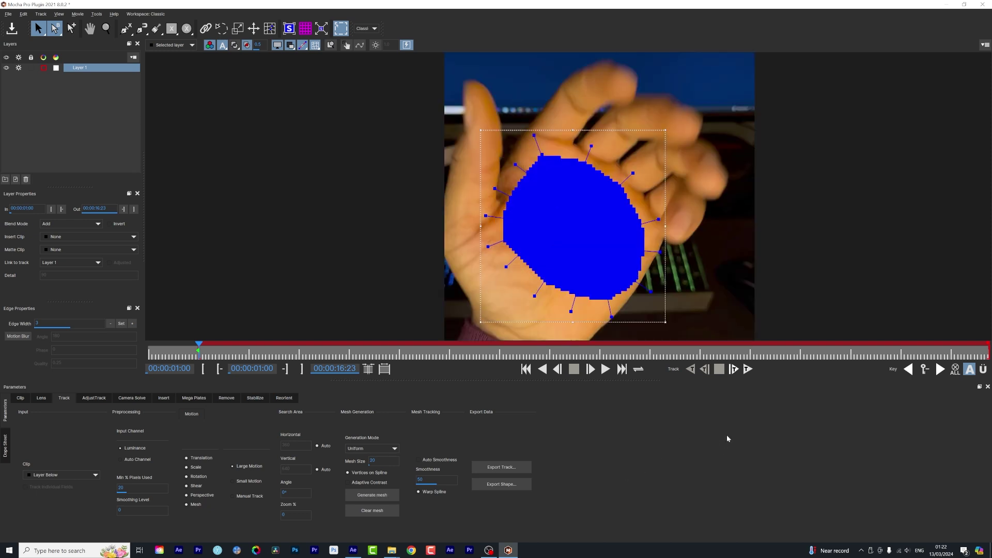
click(747, 368)
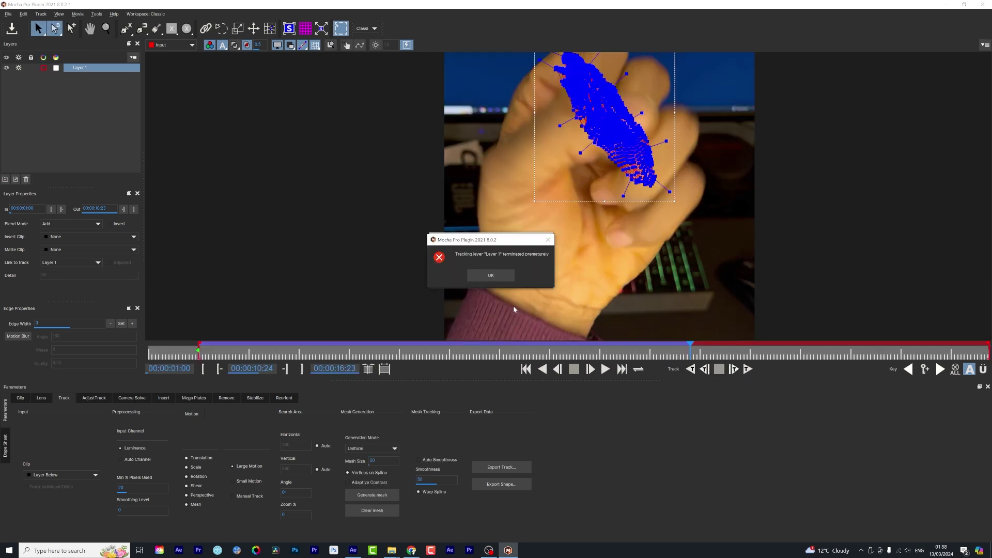
Step: Dismiss both tracking error messages and trim Layer 1's out point to 00:00:10:17
click(504, 277)
click(507, 278)
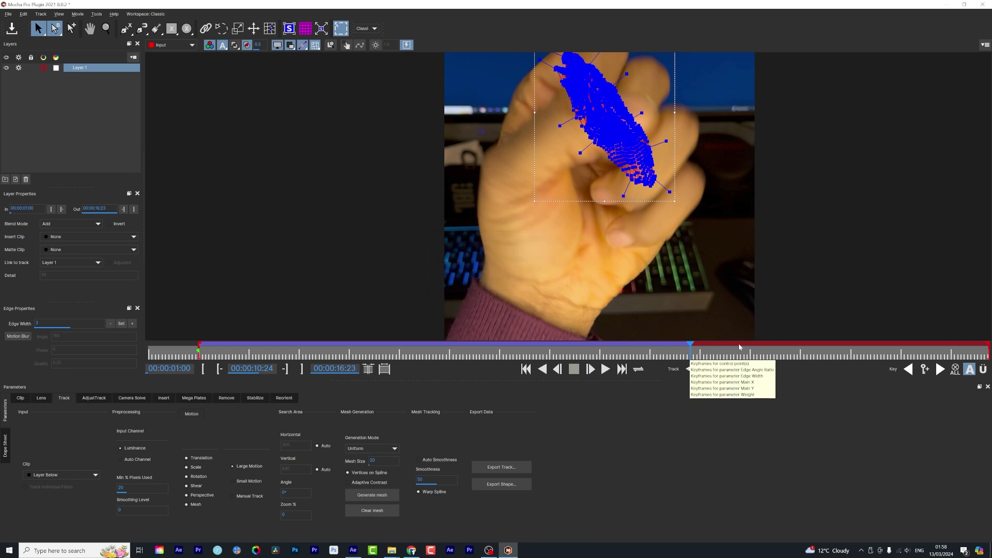
drag(893, 363, 680, 354)
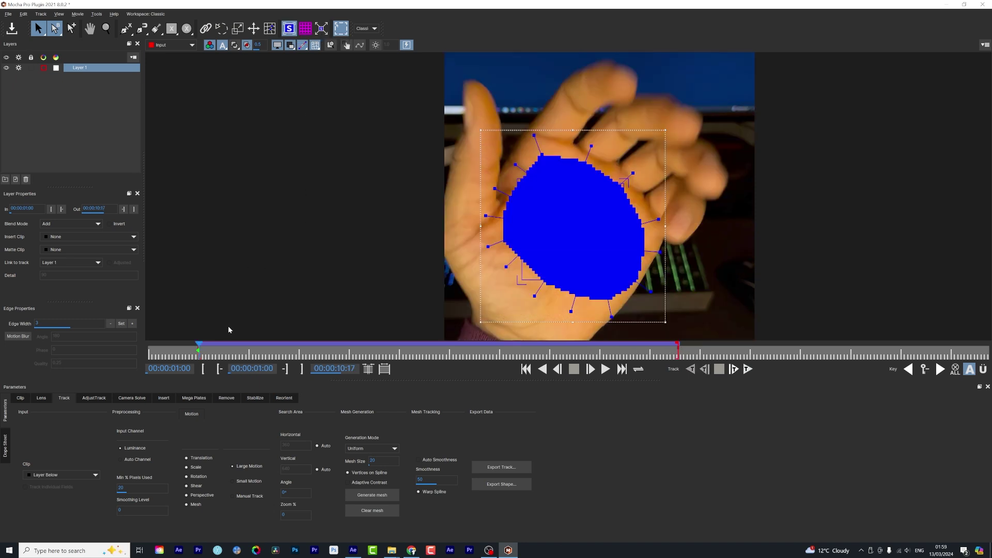
Step: Turn on Mesh Warp stabilization with High warp quality
click(256, 401)
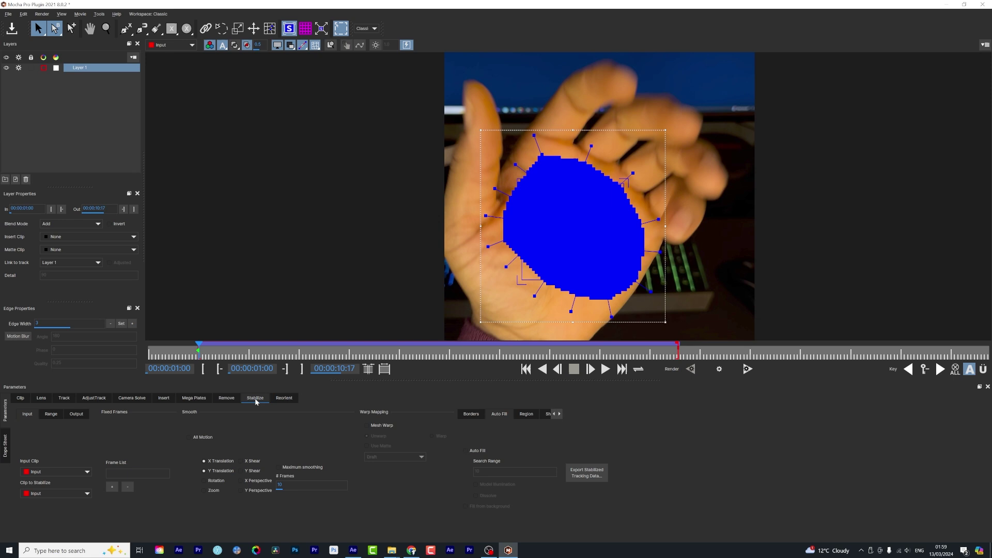
click(370, 426)
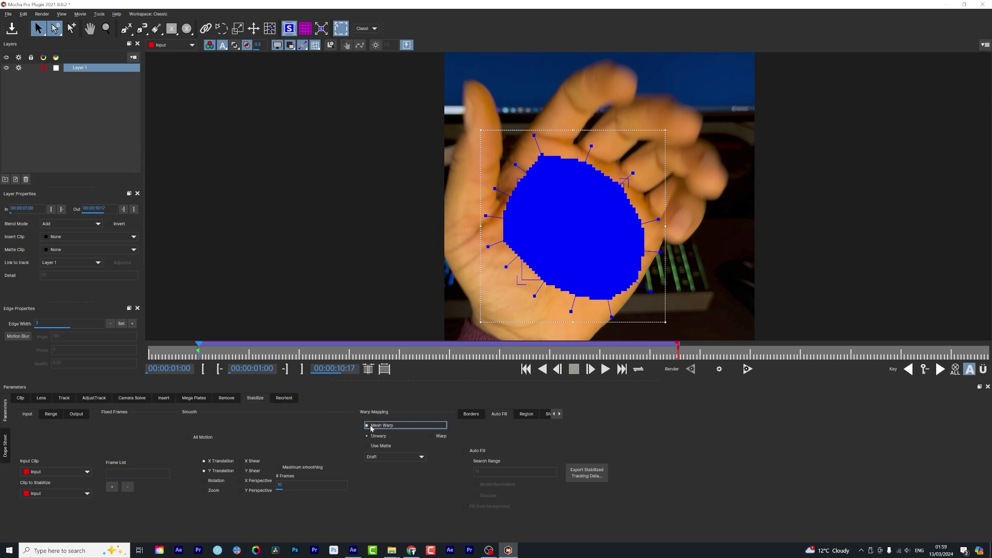
click(384, 457)
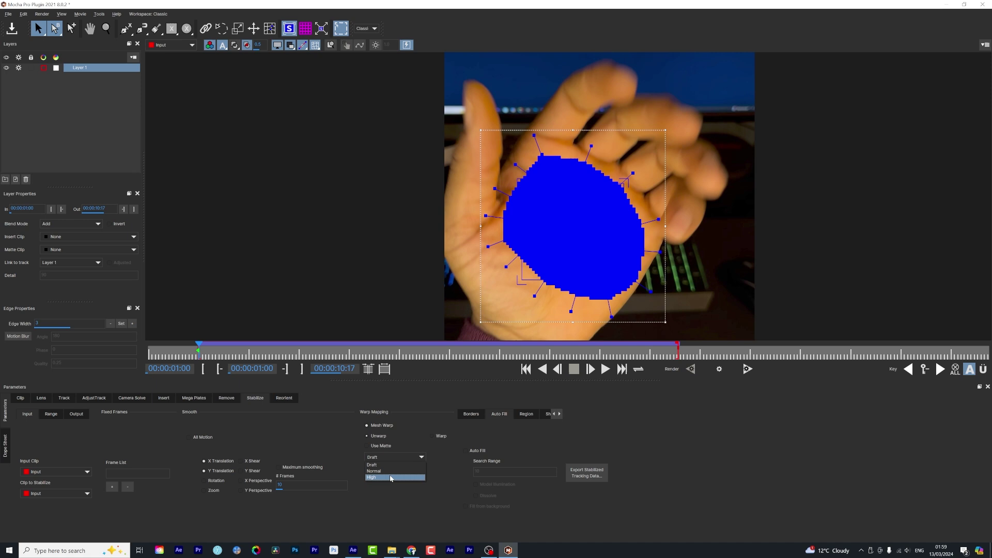
click(390, 478)
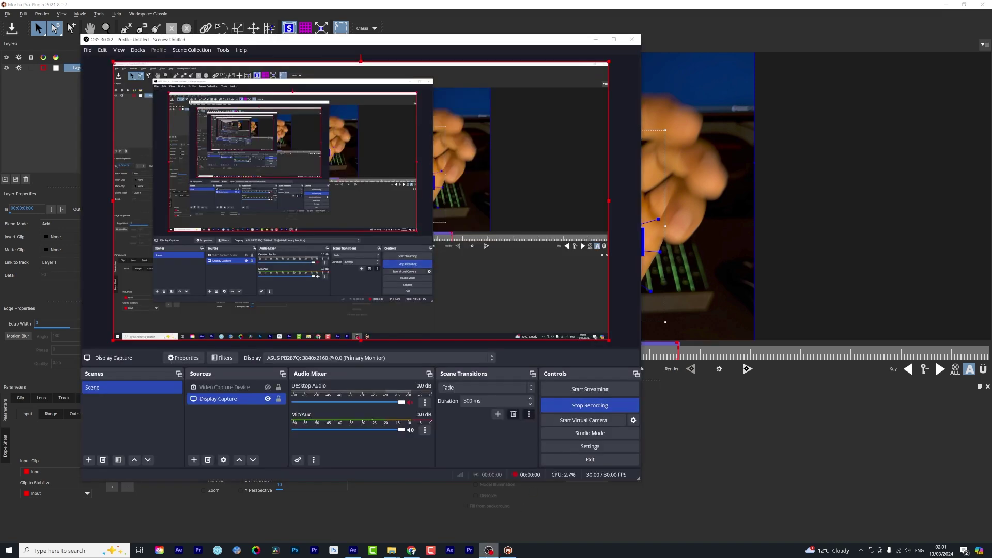
Step: Close Mocha Pro and return to After Effects
click(489, 550)
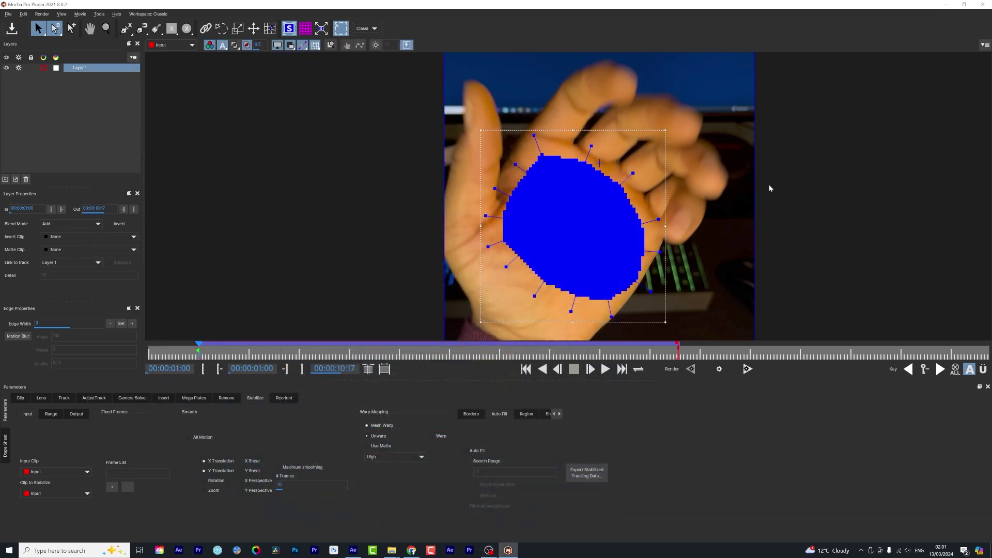
click(982, 4)
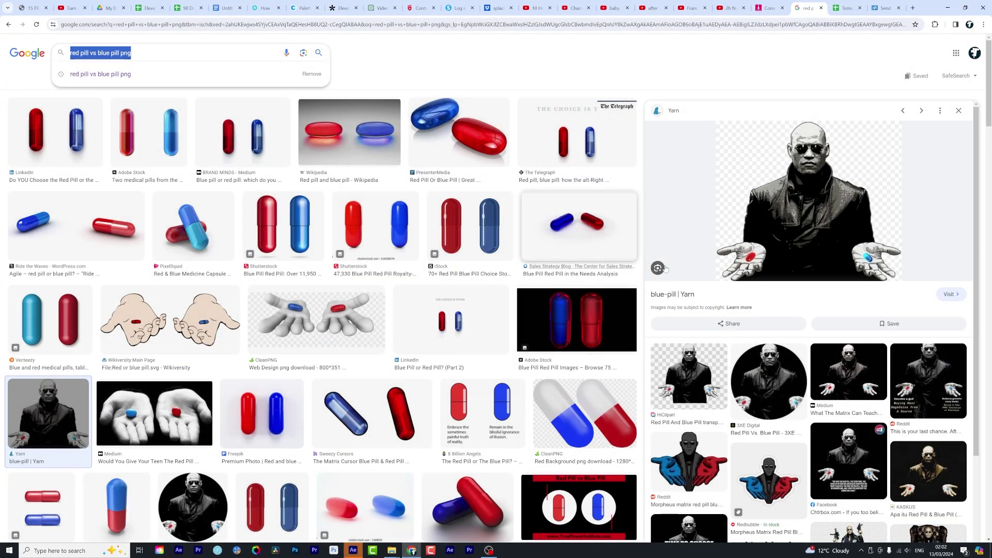
click(353, 550)
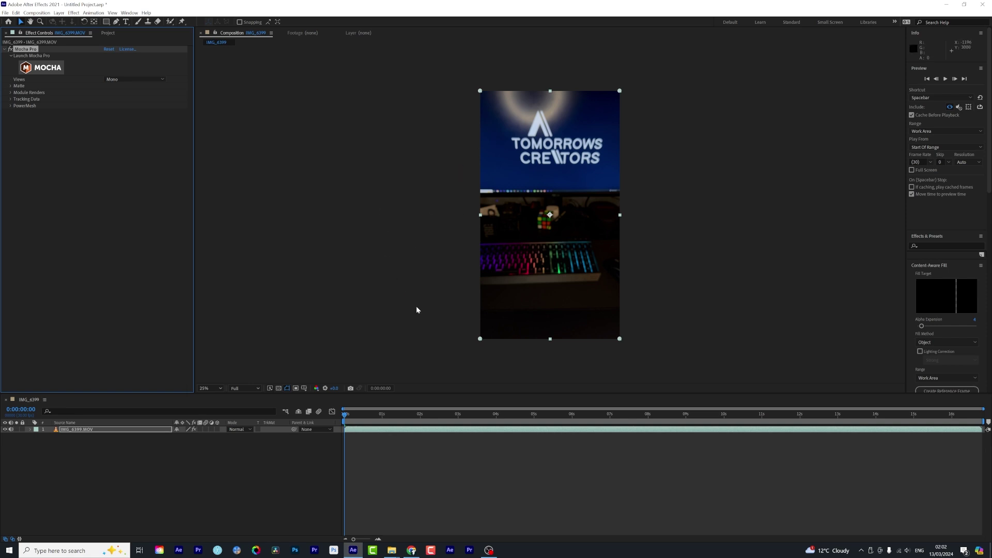
Step: Duplicate the IMG_6399.MOV layer and delete the Mocha Pro effect from the top copy
click(76, 431)
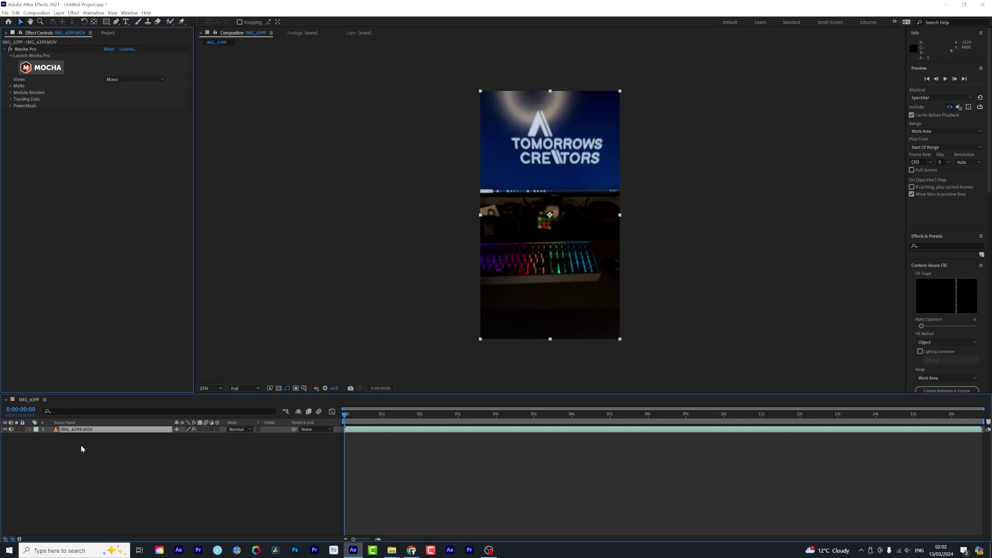
click(30, 51)
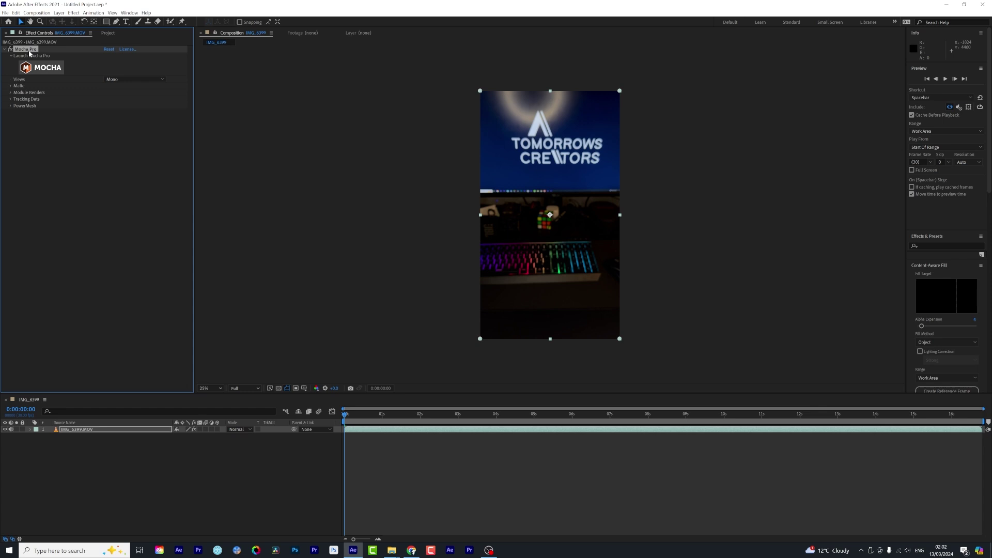
click(77, 456)
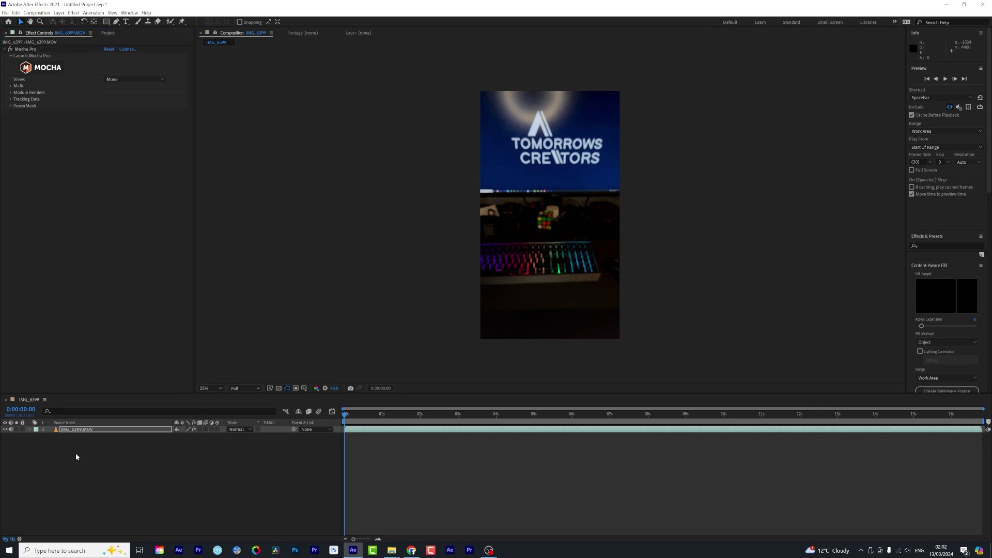
click(83, 431)
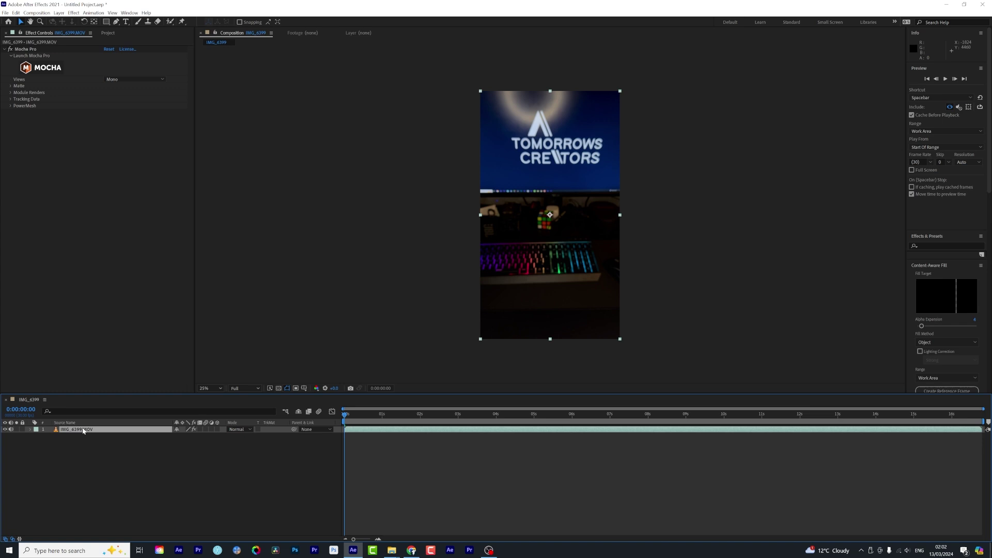
key(ctrl+d)
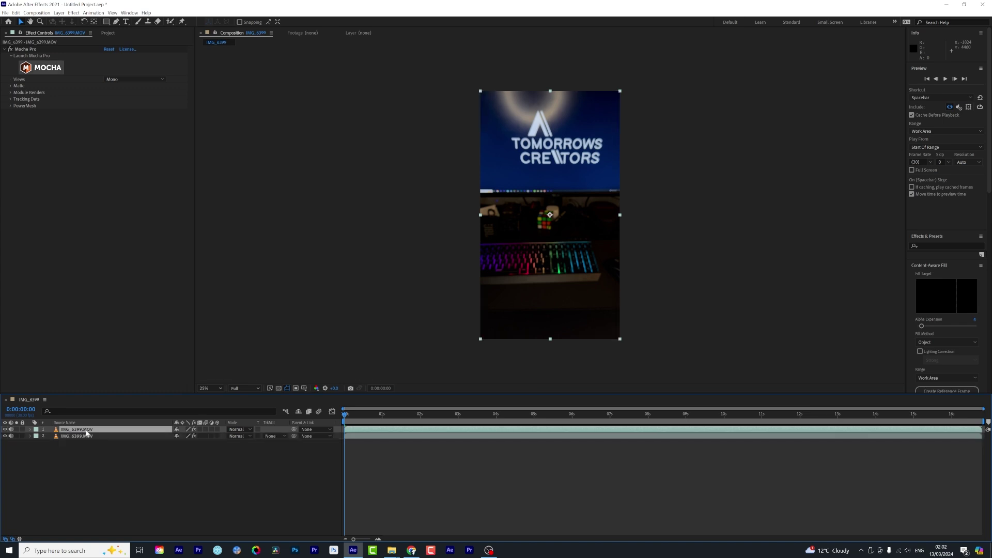
click(25, 50)
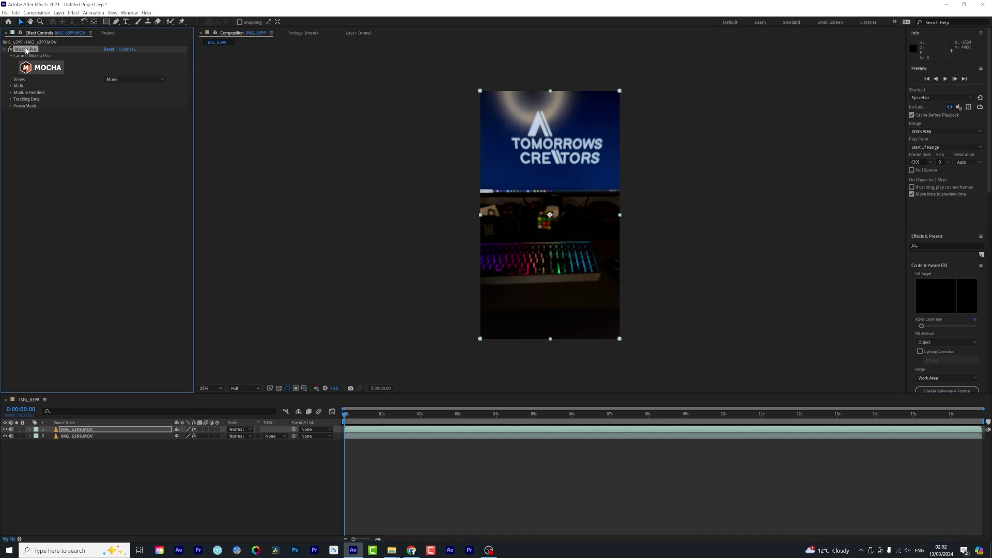
key(Delete)
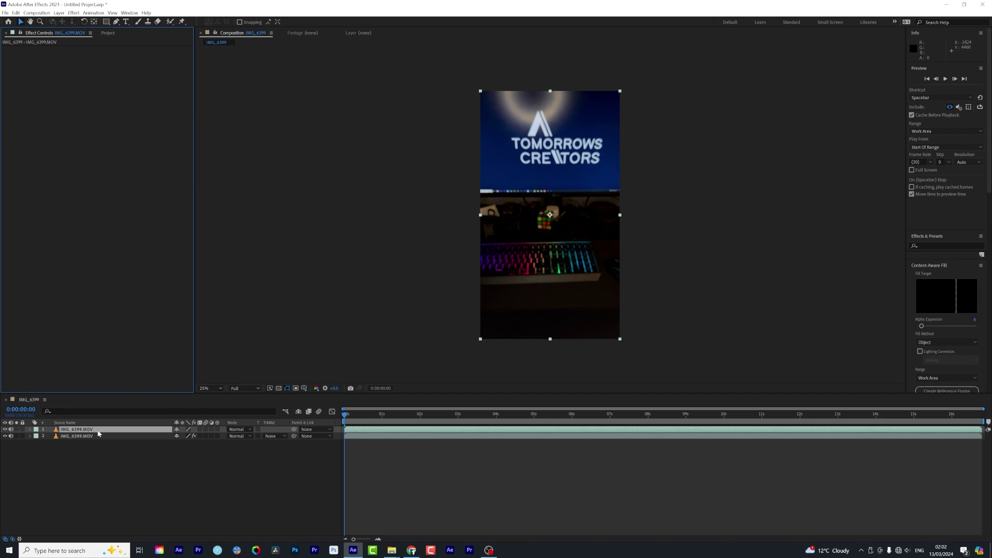
click(99, 432)
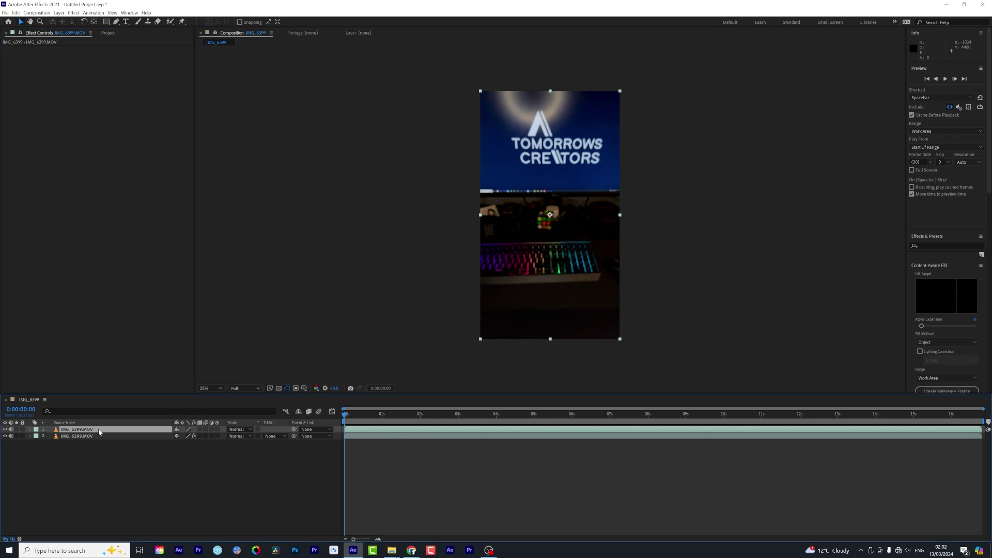
Step: Pre-compose the top layer into IMG_6399.MOV Comp 1, moving all attributes into it
right_click(99, 432)
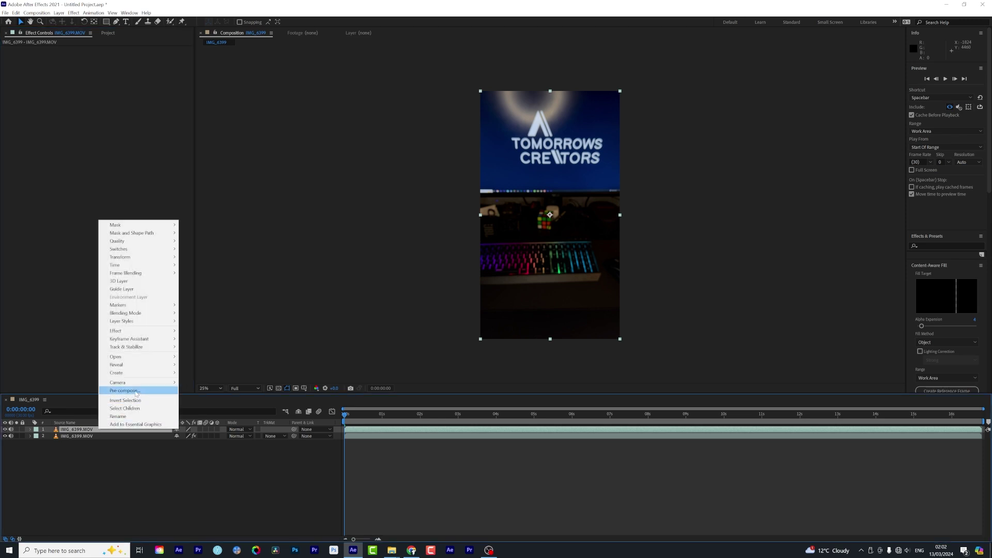
click(136, 391)
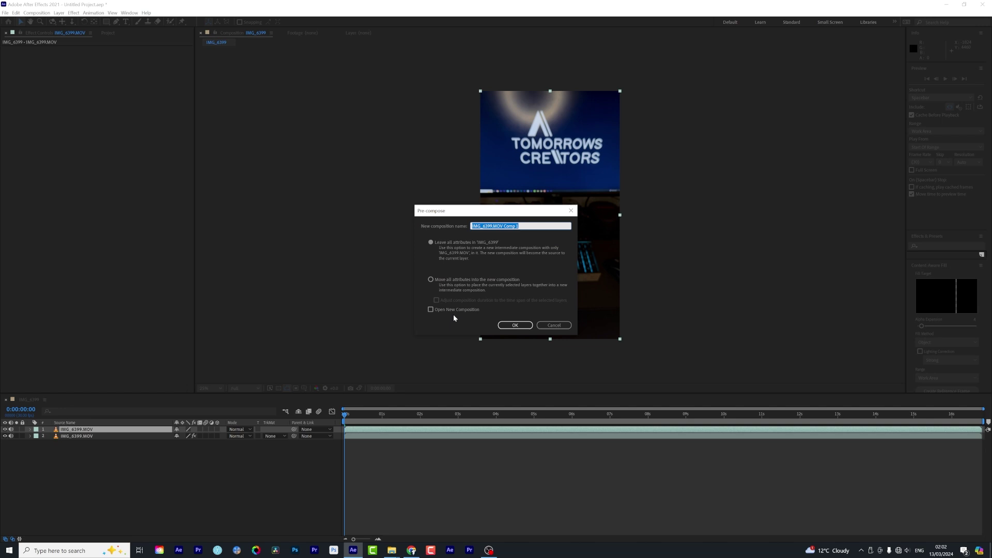
click(442, 283)
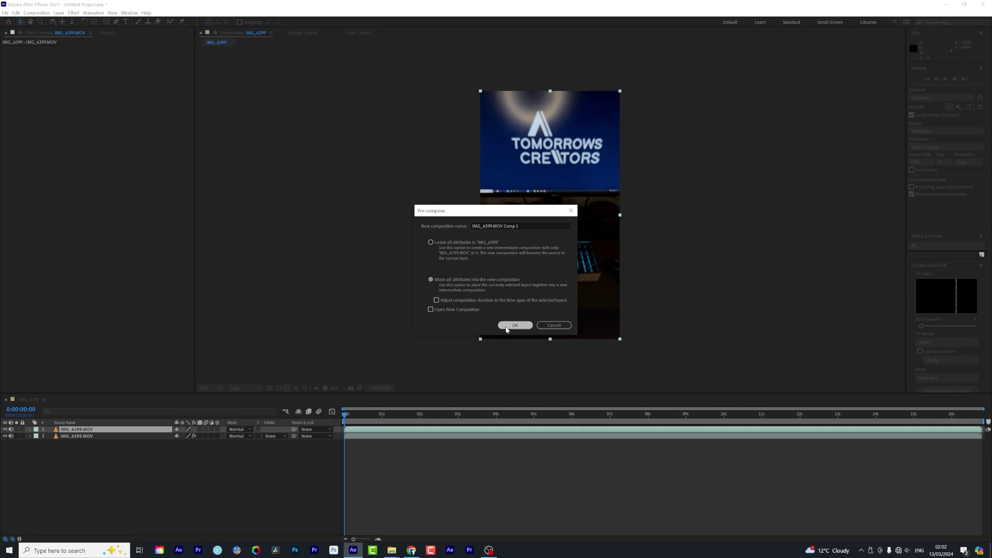
click(515, 325)
click(34, 409)
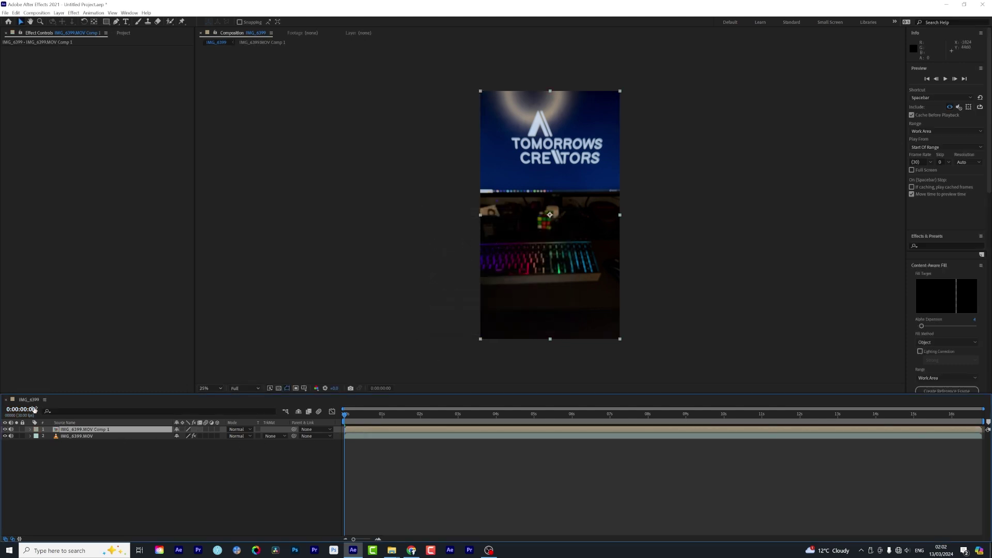
Step: Set the work area from 1 s to about 10.7 s, then open the IMG_6399.MOV Comp 1 precomp
text(100)
click(124, 482)
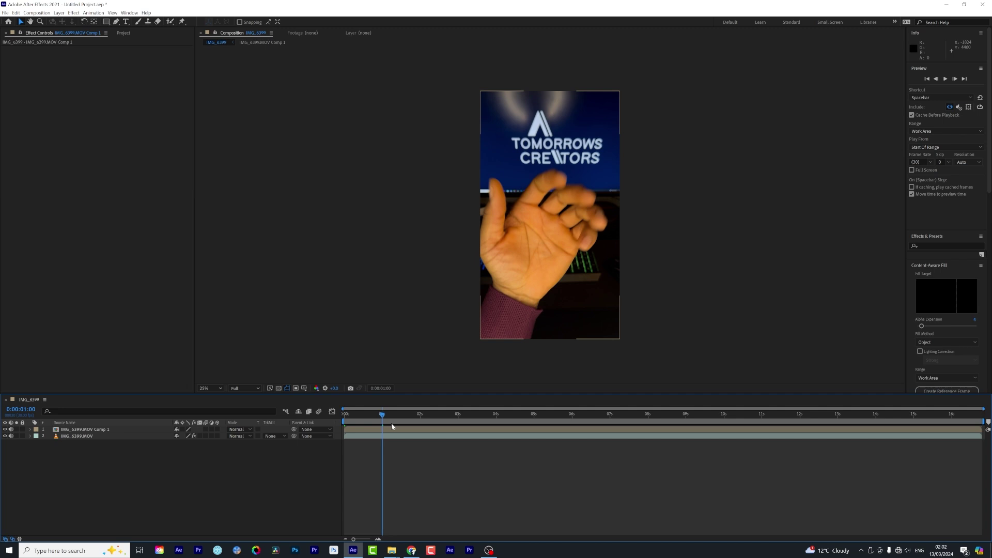
drag(341, 421, 382, 422)
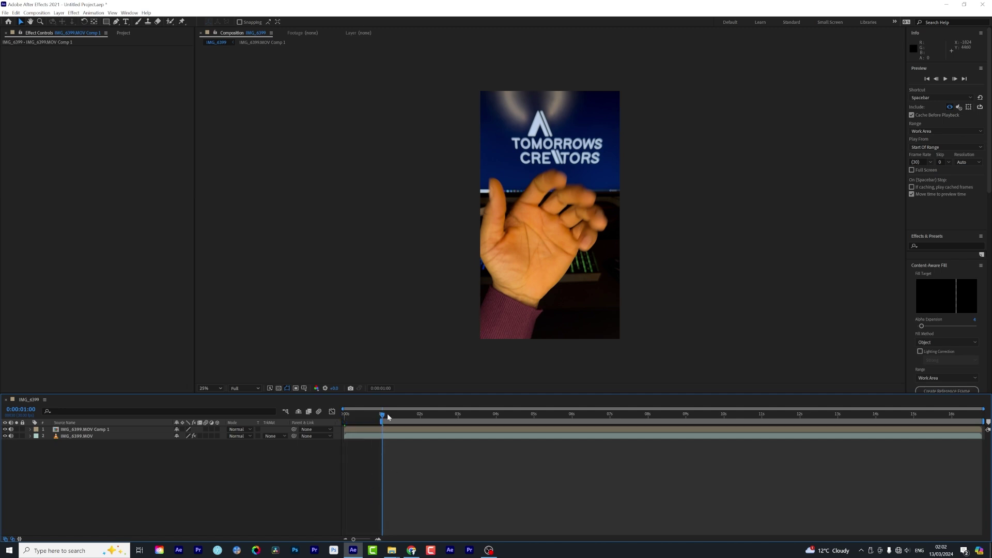
key(space)
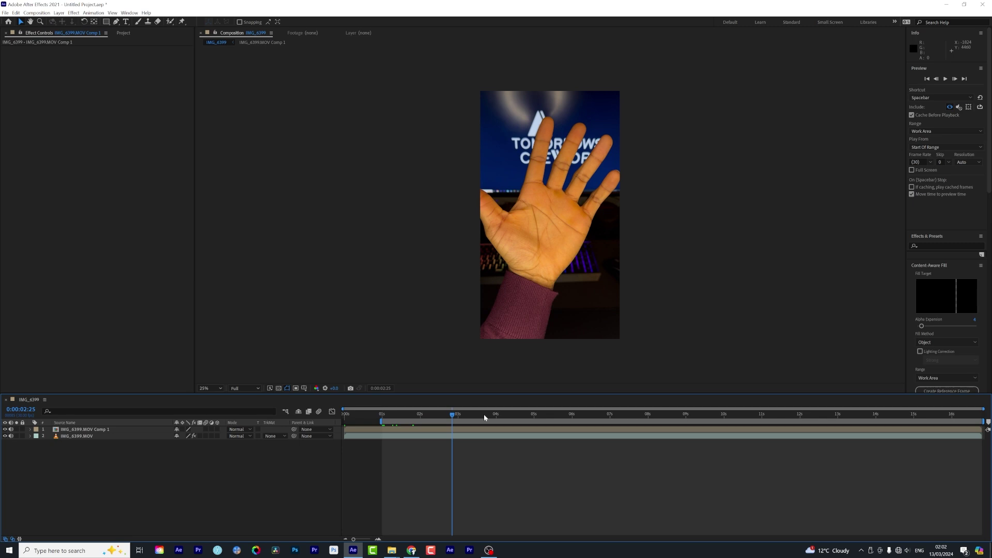
drag(484, 414, 749, 422)
key(n)
drag(749, 422, 382, 418)
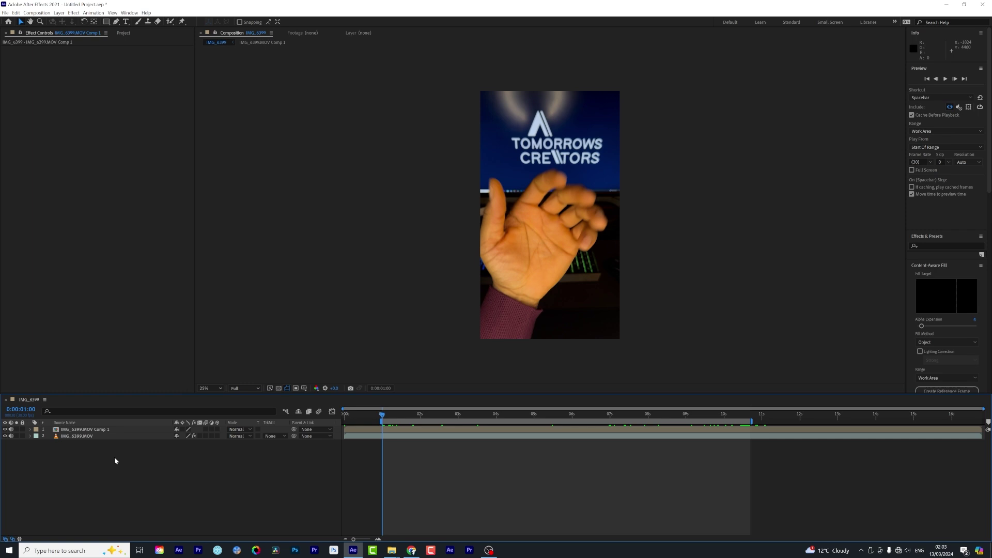
double_click(101, 430)
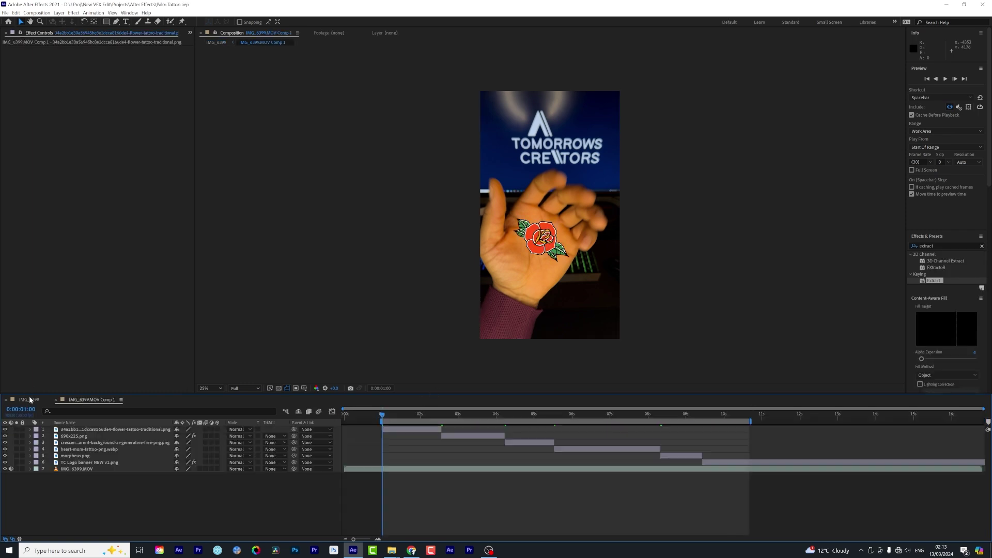
Step: Copy the Mocha Pro effect from the original IMG_6399.MOV layer onto the IMG_6399.MOV Comp 1 layer
click(30, 399)
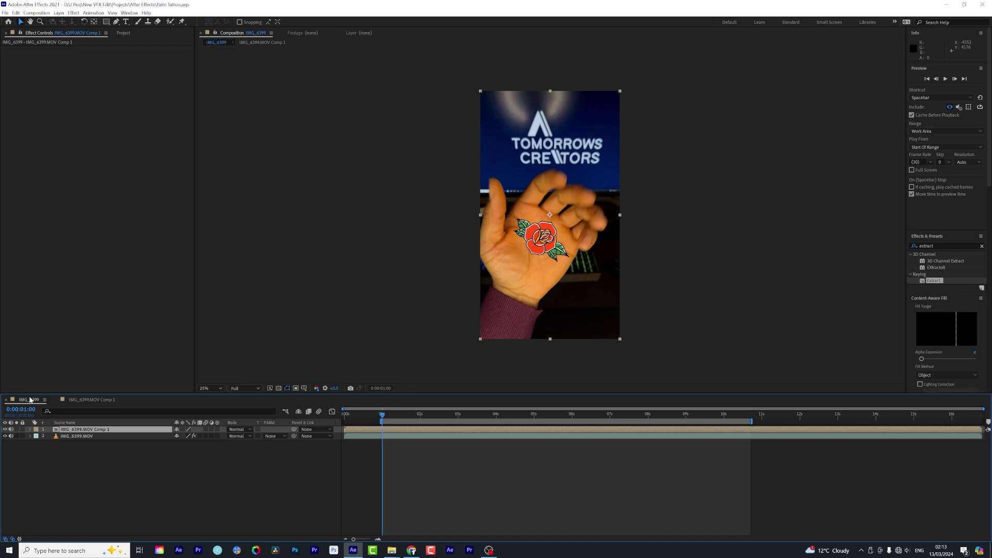
click(89, 436)
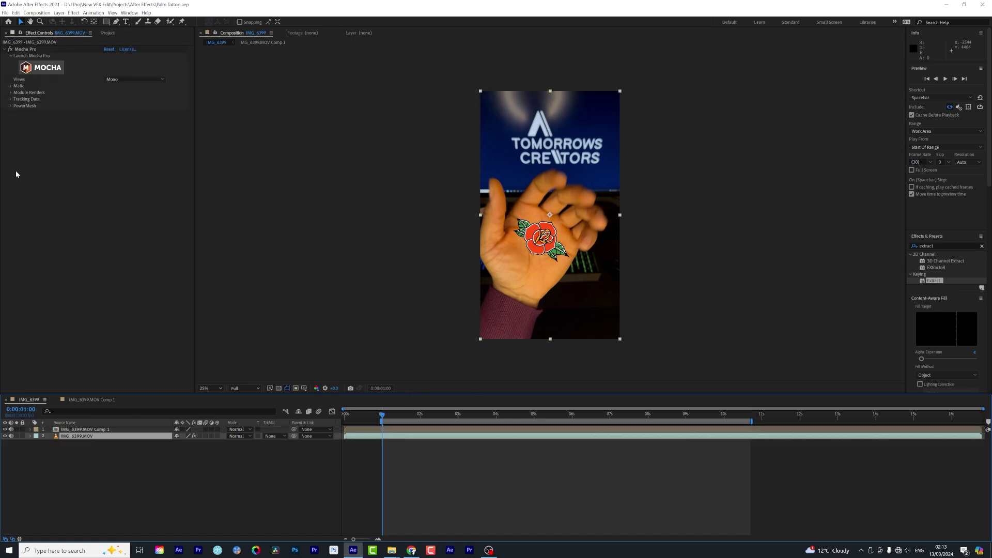
click(23, 50)
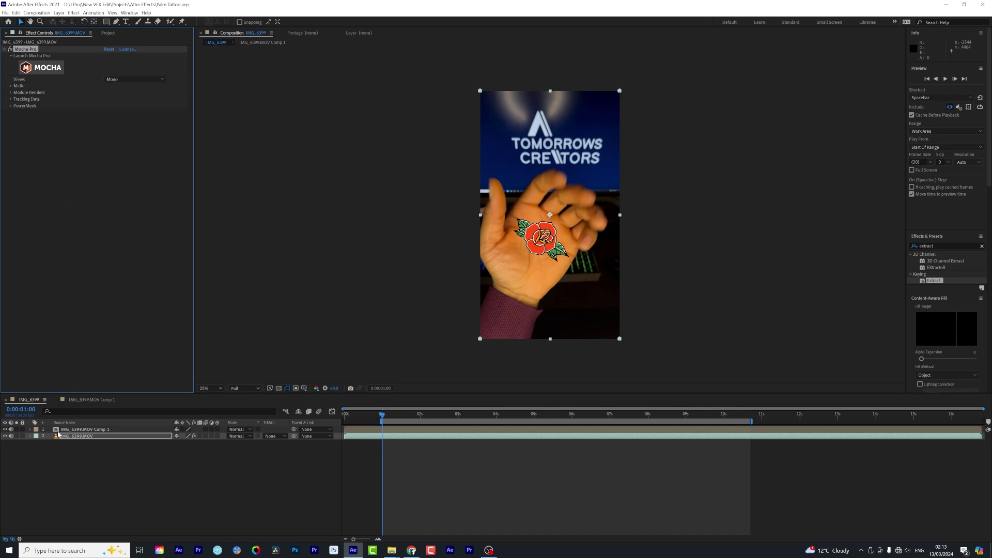
click(78, 429)
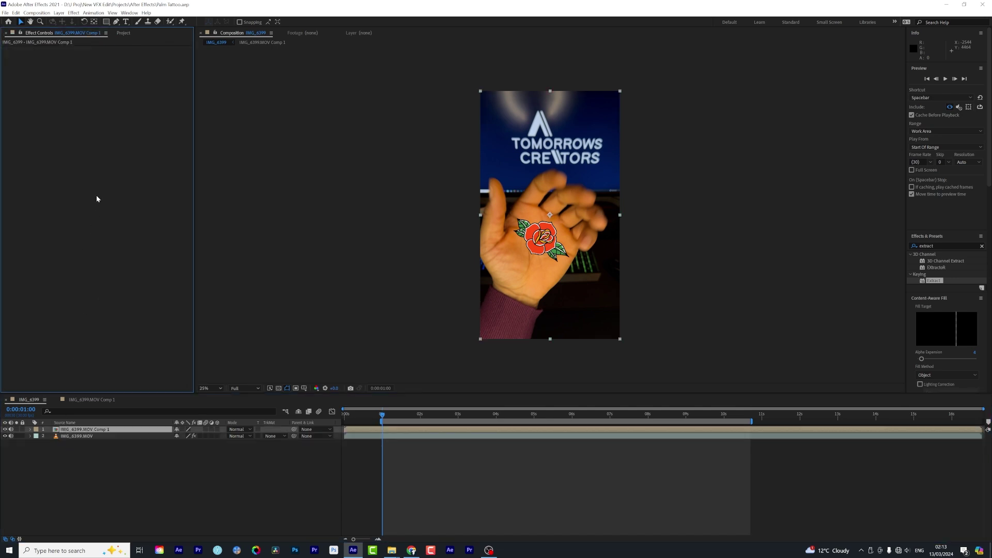
key(ctrl+v)
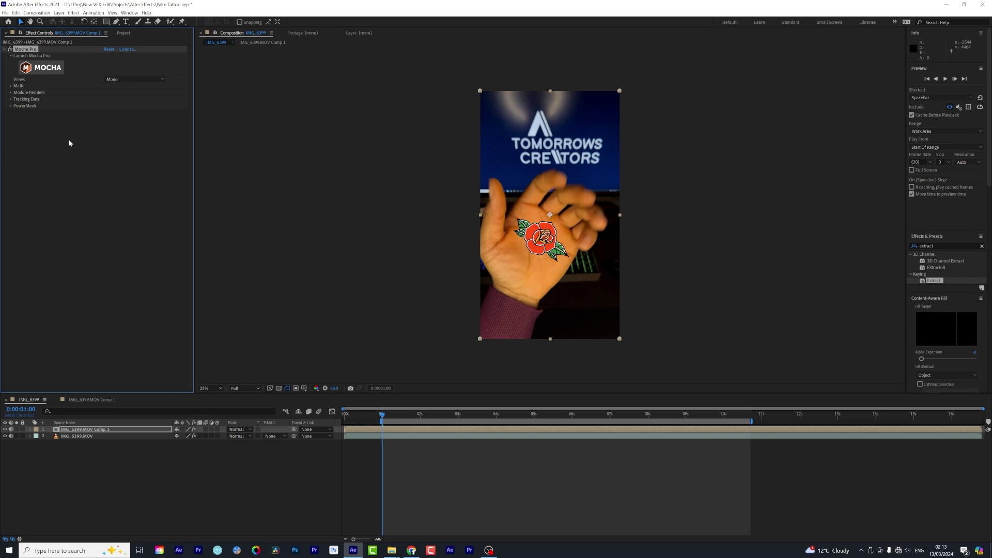
Step: Enable Mocha Pro's Module Renders with the Stabilize: Warp module and High warp quality
click(11, 93)
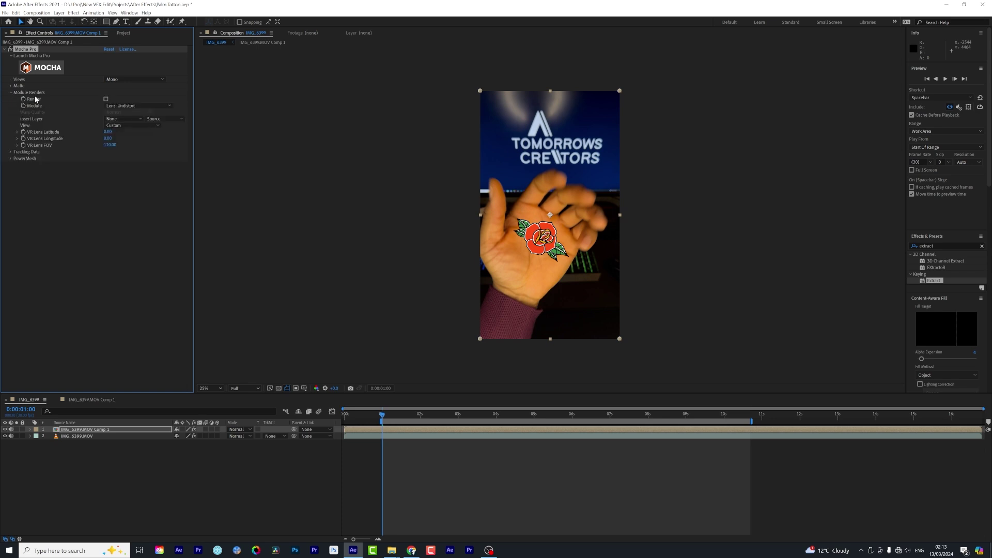
click(105, 99)
click(127, 105)
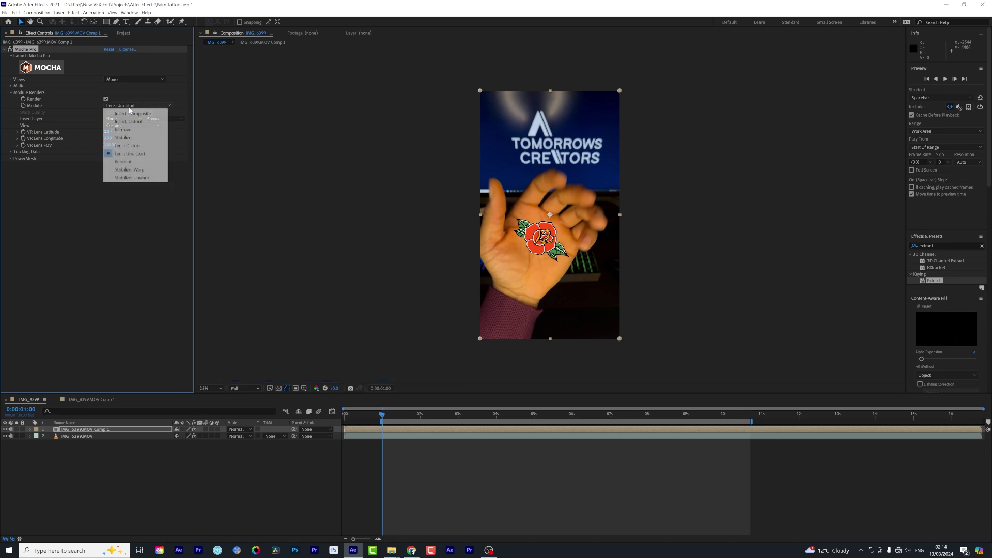
click(133, 171)
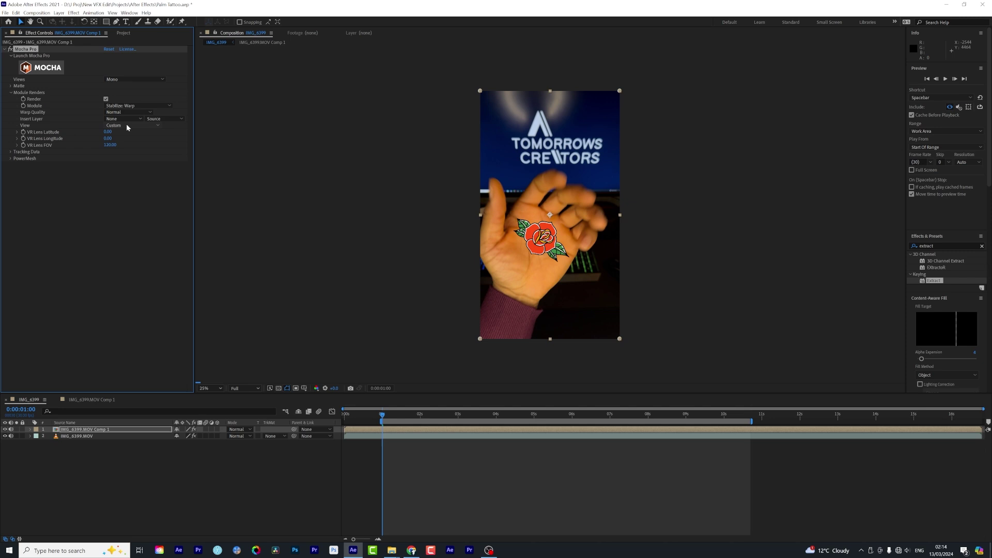
click(126, 112)
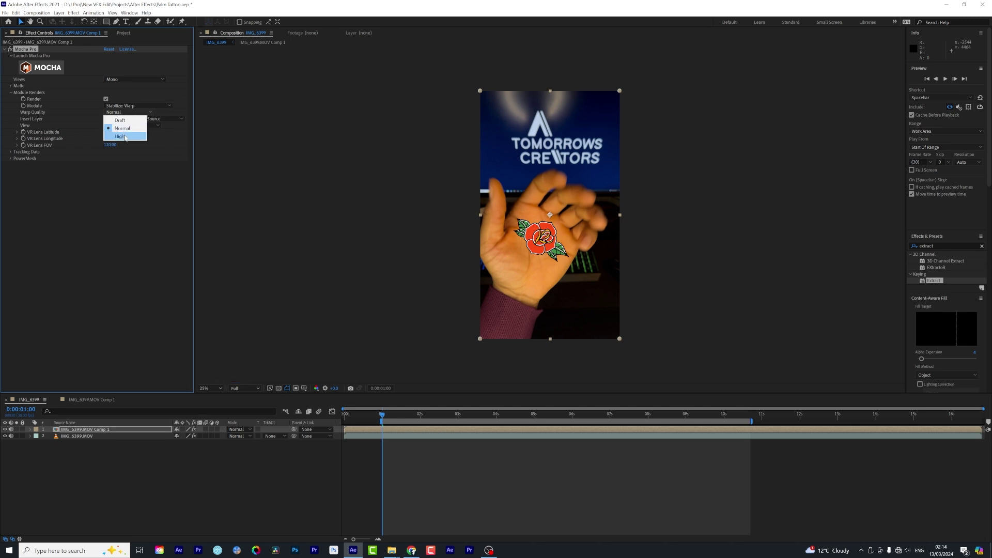
Step: Expand the Matte settings of the Mocha Pro effect on IMG_6399.MOV Comp 1
click(19, 86)
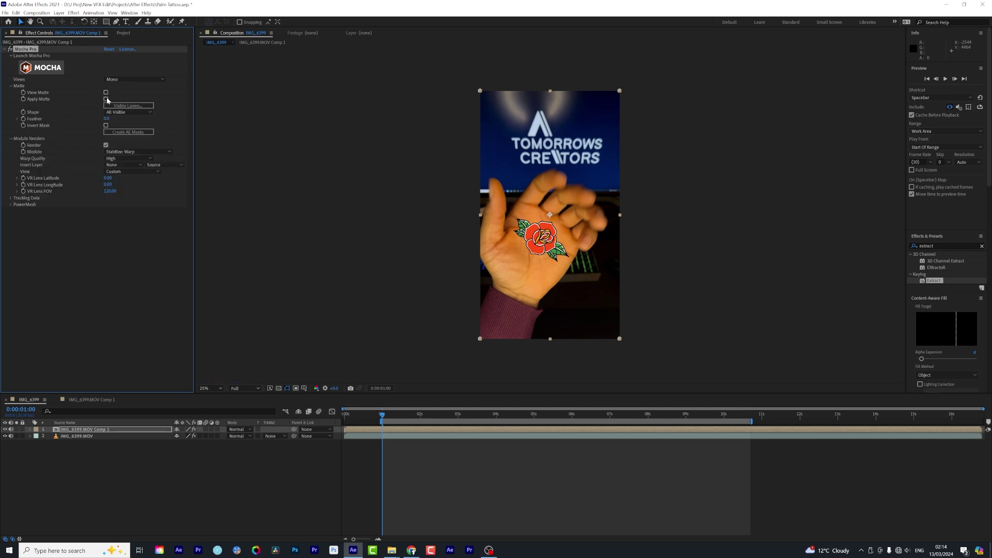